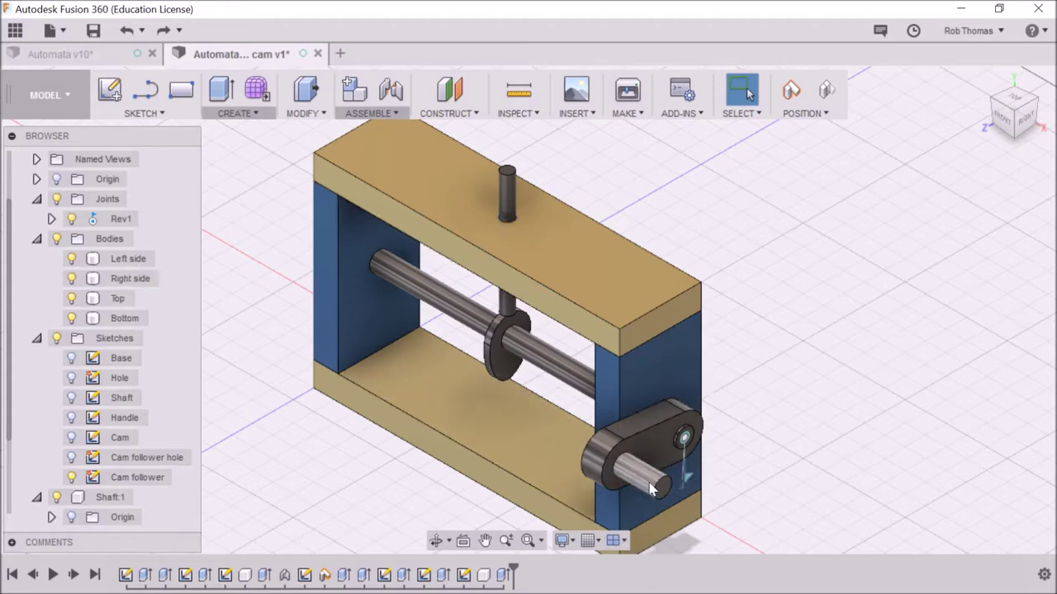
Turn the crank handle to a new angle and capture that position for an as-built joint.
{"action": "left_click_drag", "start_coordinate": [650, 489], "coordinate": [579, 419]}
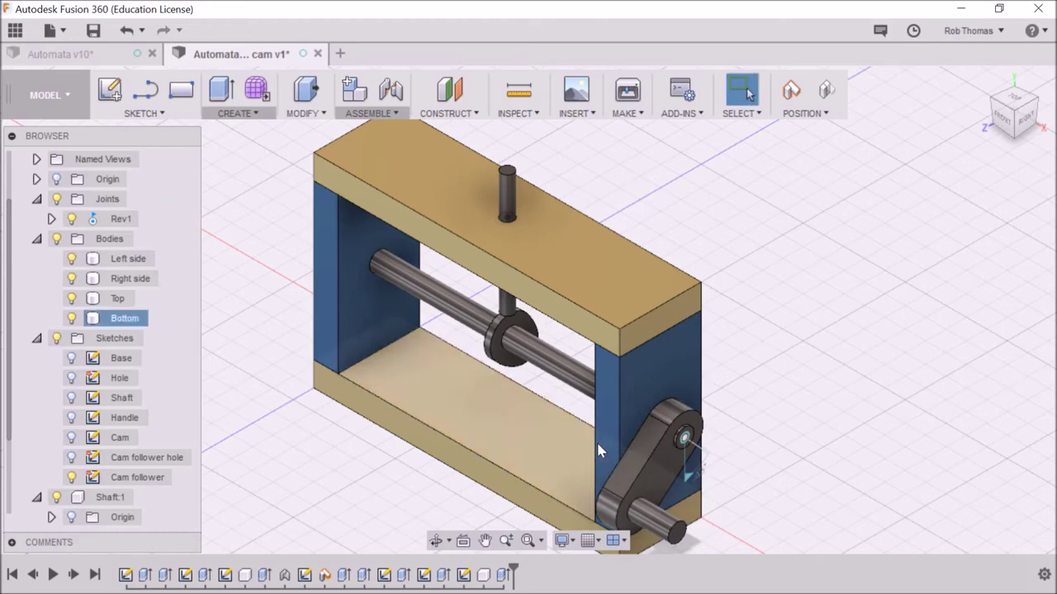
{"action": "left_click_drag", "start_coordinate": [649, 515], "coordinate": [608, 512]}
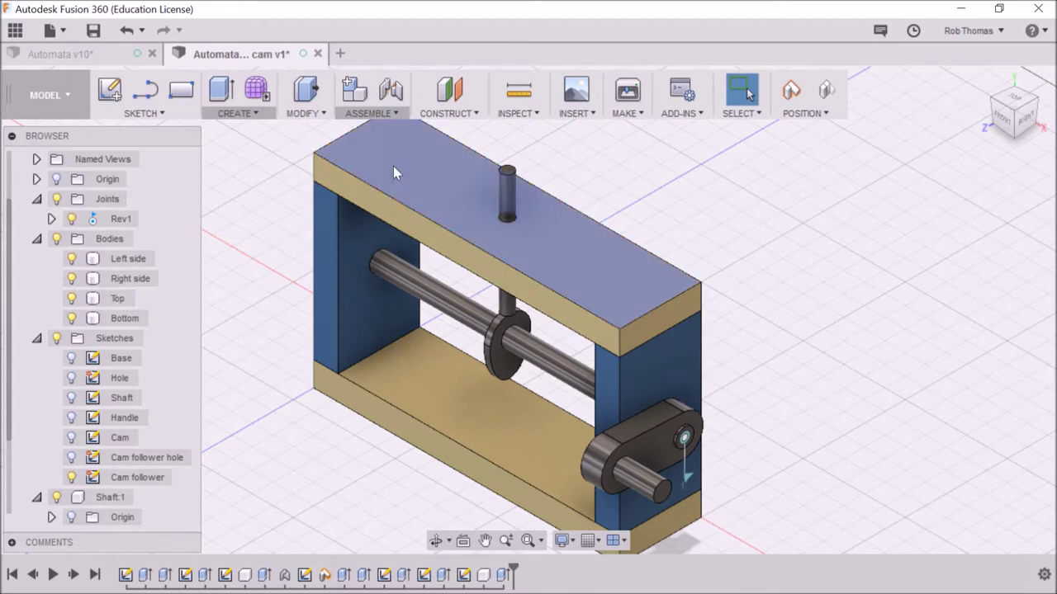
{"action": "left_click", "coordinate": [382, 114]}
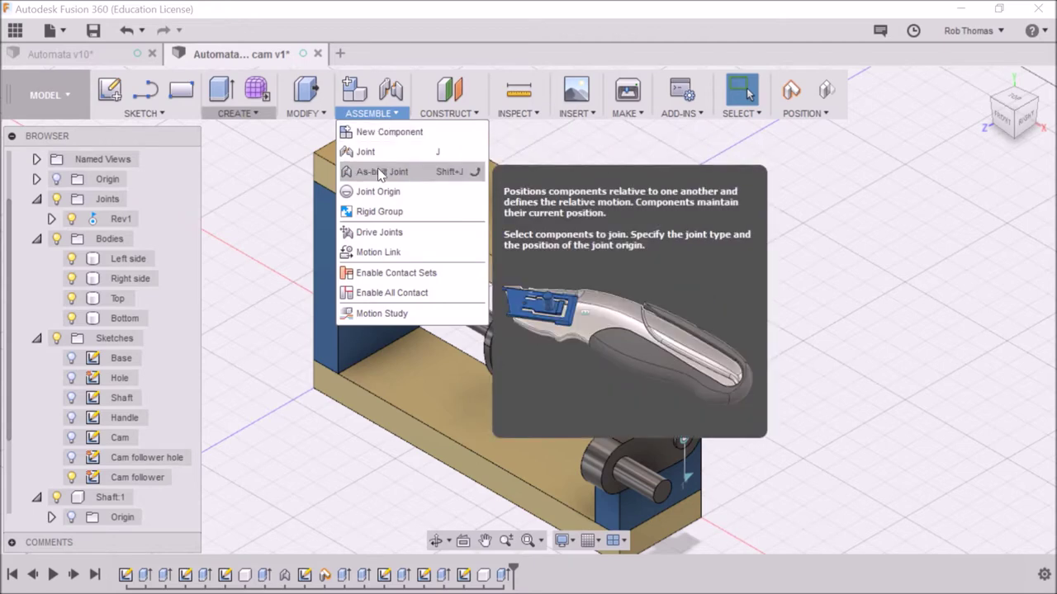
{"action": "left_click", "coordinate": [380, 171]}
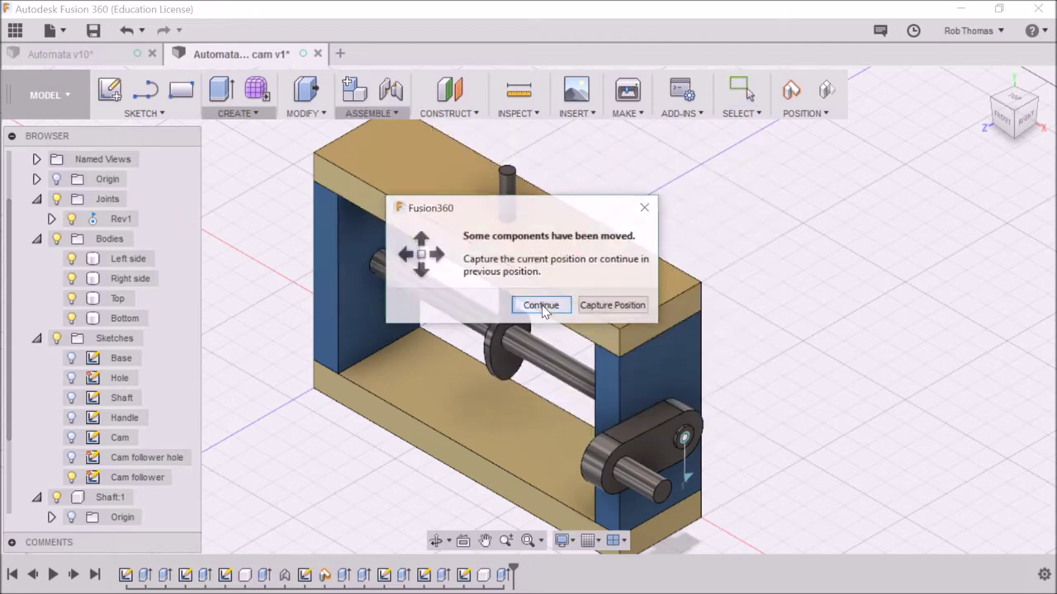
{"action": "left_click", "coordinate": [599, 307]}
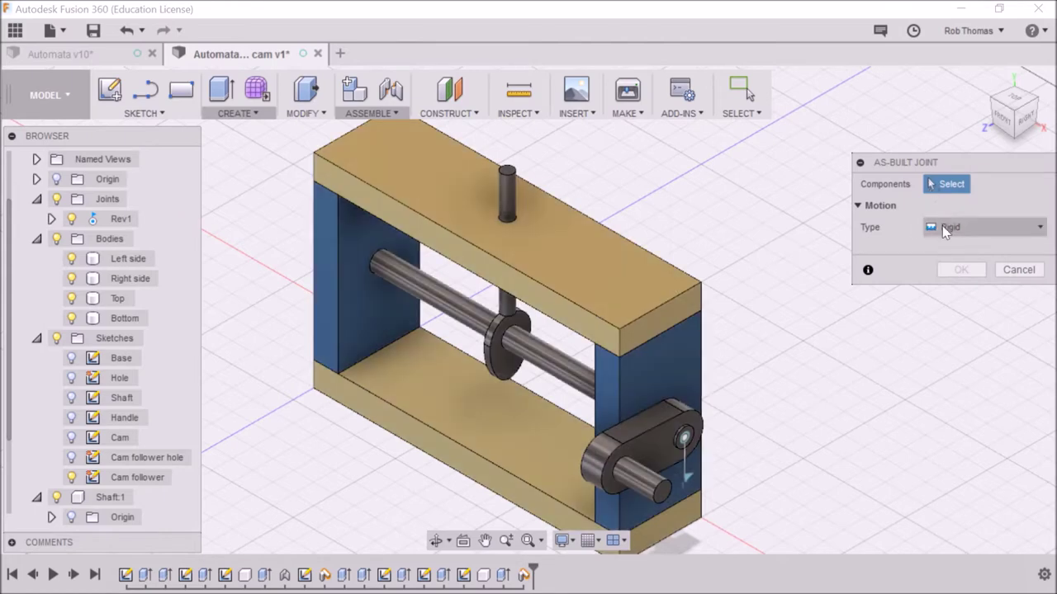
Create an as-built Slider joint between the follower rod and frame, positioned on the rod.
{"action": "left_click", "coordinate": [943, 227]}
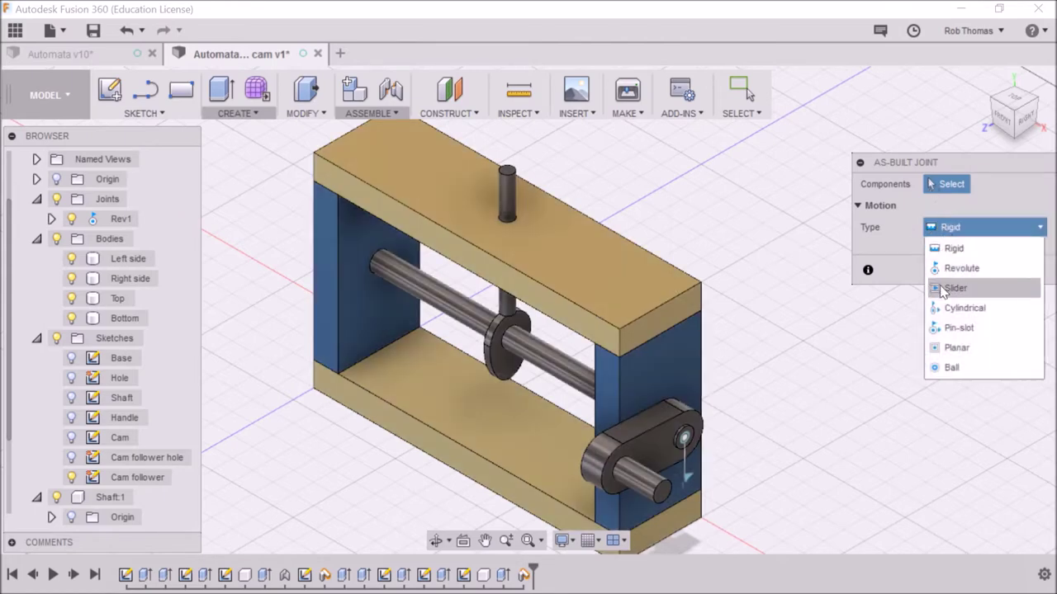
{"action": "left_click", "coordinate": [949, 288]}
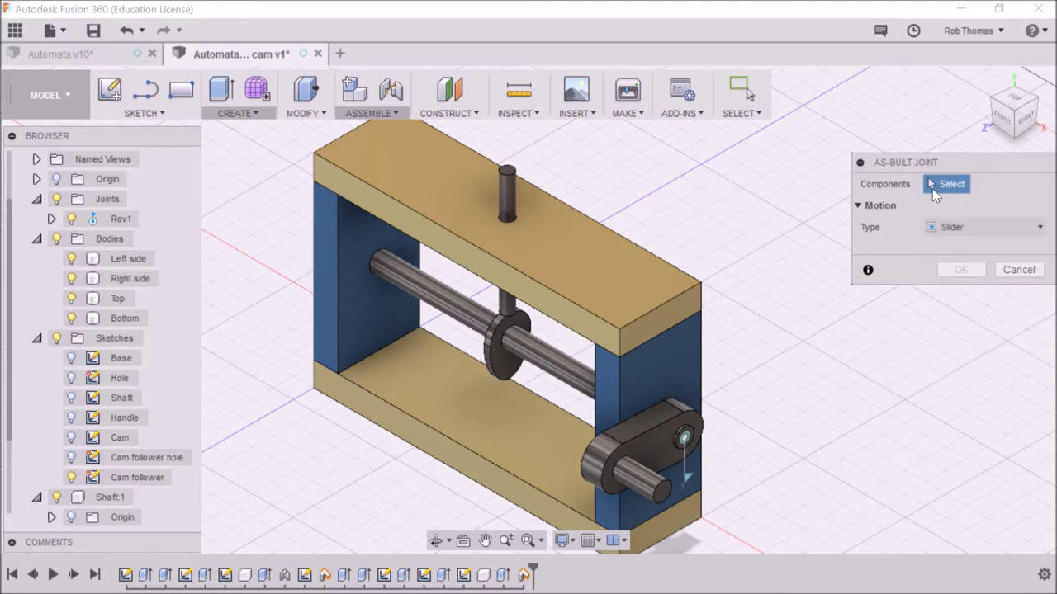
{"action": "left_click", "coordinate": [510, 202]}
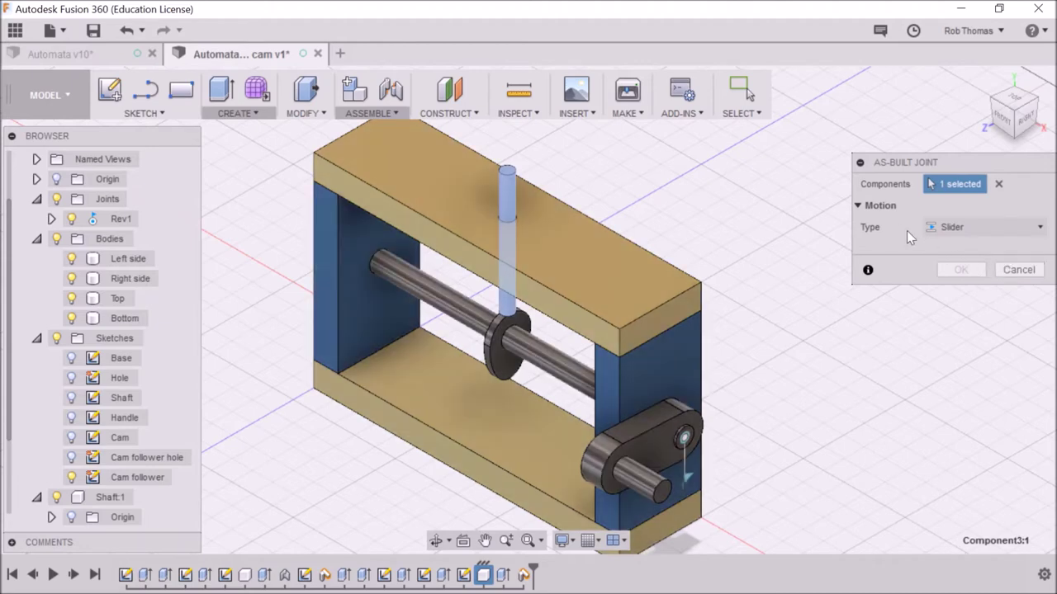
{"action": "left_click", "coordinate": [935, 224]}
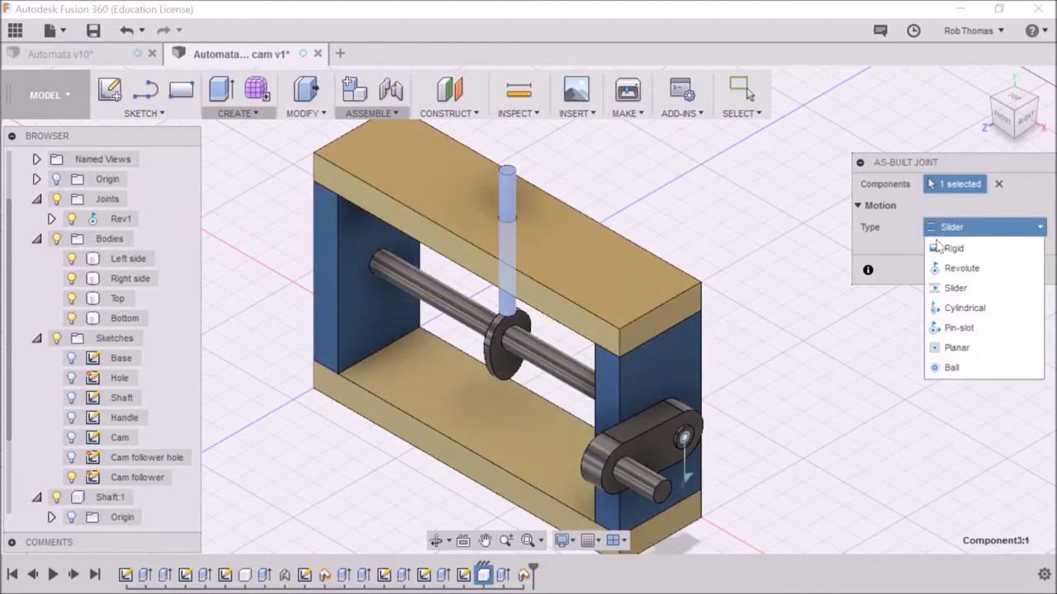
{"action": "left_click", "coordinate": [947, 287]}
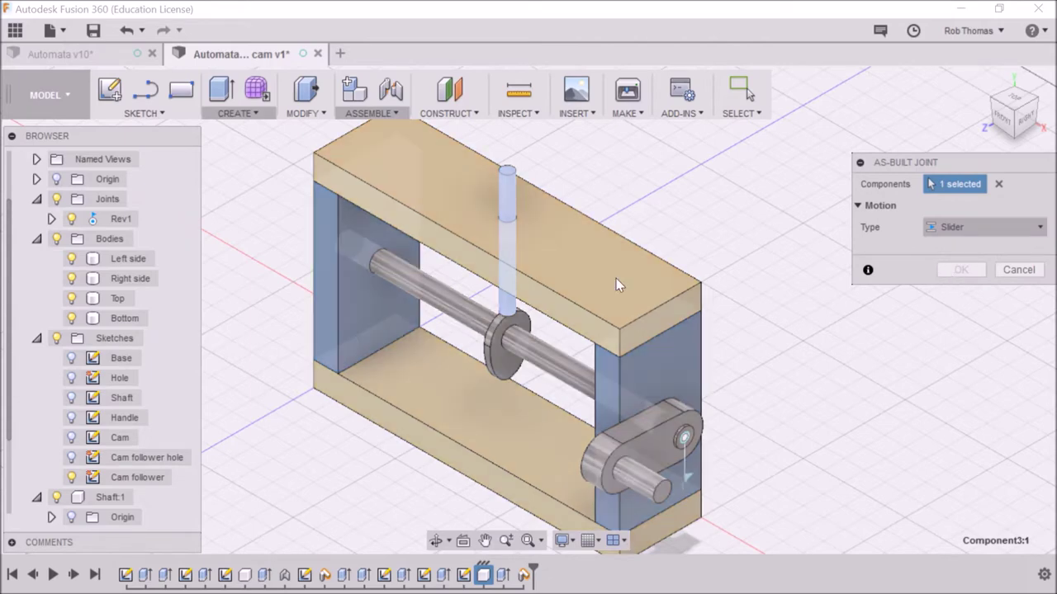
{"action": "left_click", "coordinate": [534, 234]}
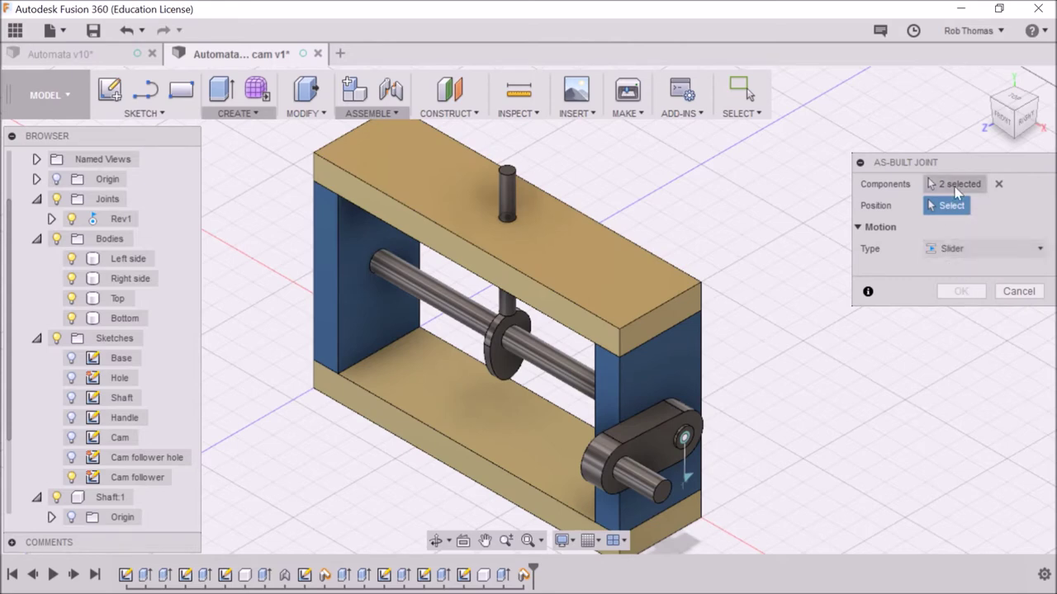
{"action": "left_click", "coordinate": [506, 191]}
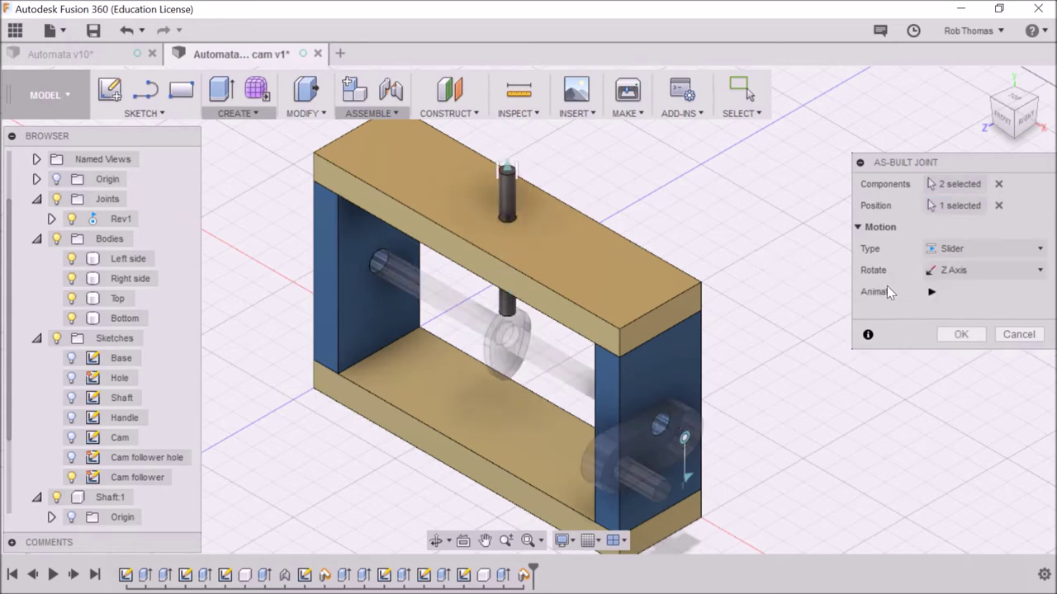
{"action": "left_click", "coordinate": [931, 291]}
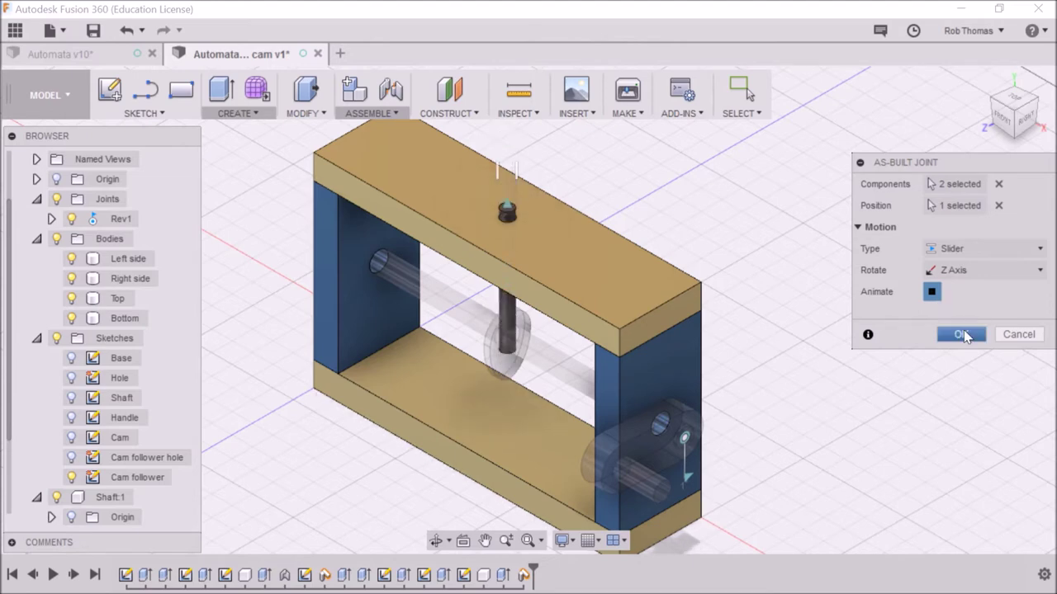
{"action": "left_click", "coordinate": [963, 335]}
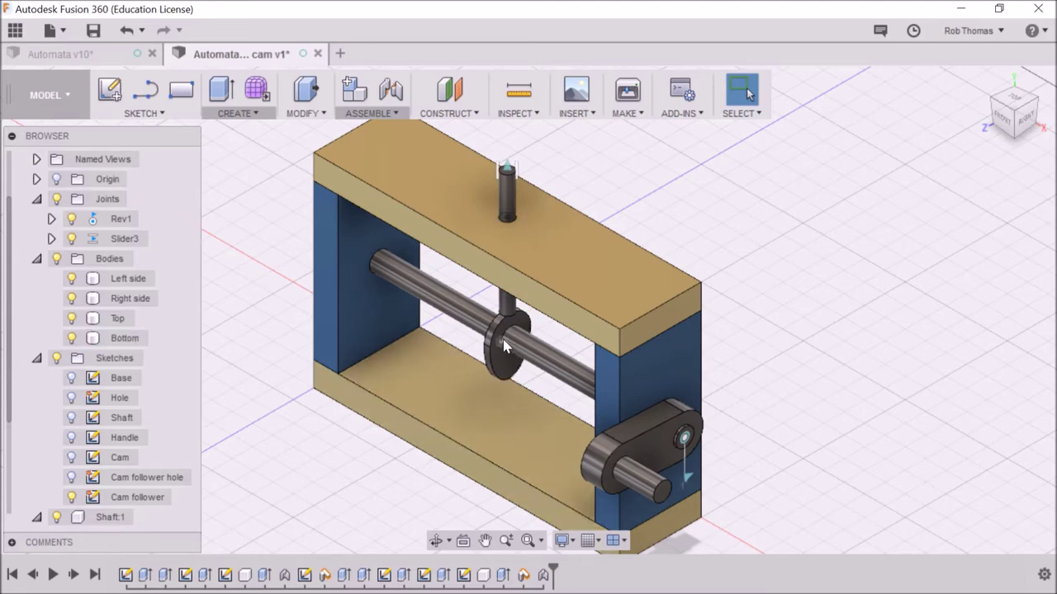
{"action": "left_click_drag", "start_coordinate": [505, 346], "coordinate": [511, 324]}
{"action": "left_click", "coordinate": [1006, 128]}
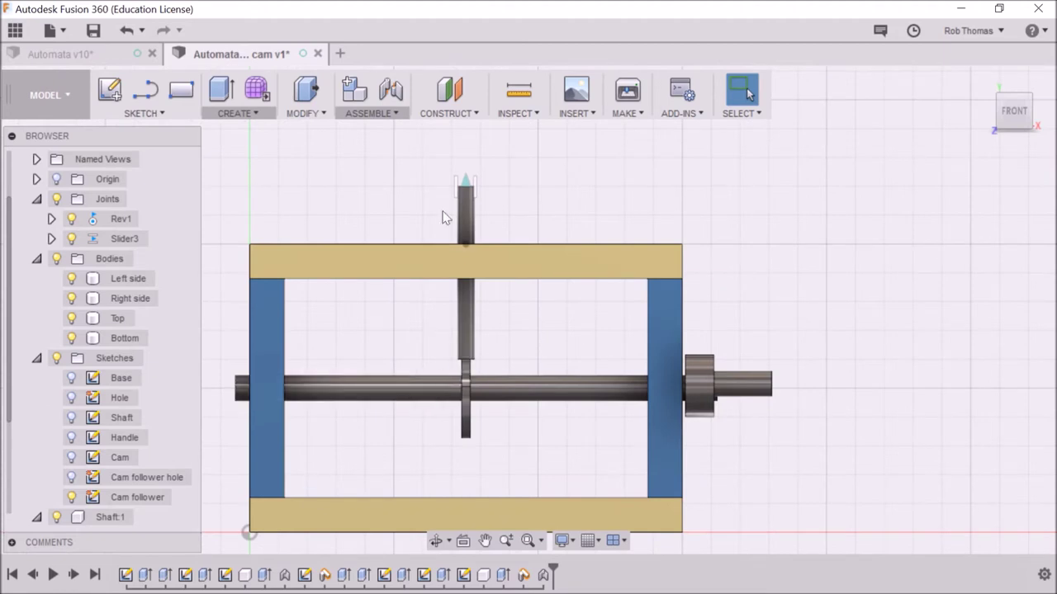
{"action": "left_click", "coordinate": [1033, 100]}
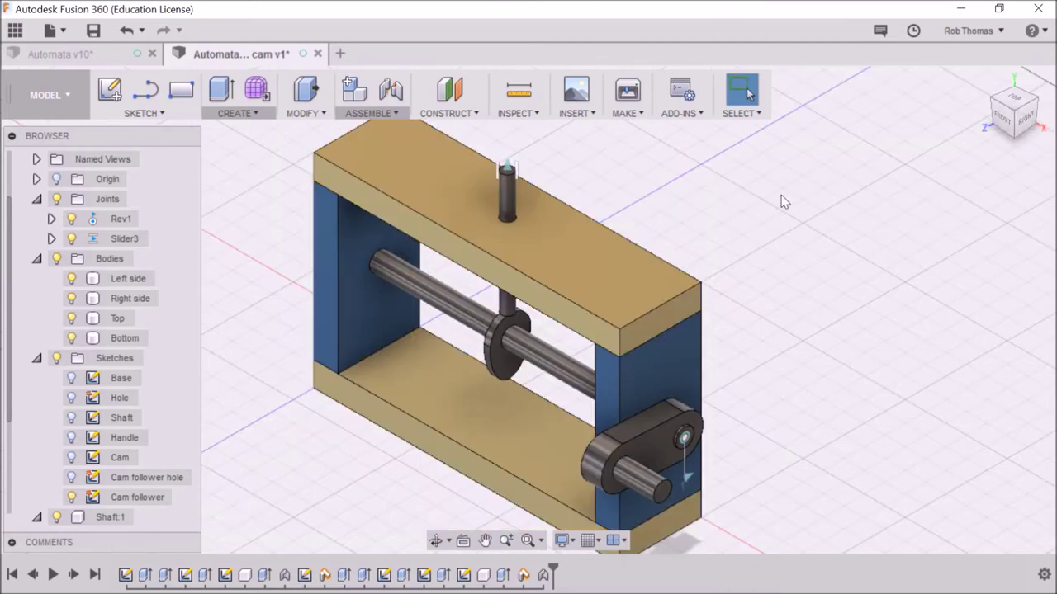
Enable contact sets so a Contact: sets node appears in the Browser.
{"action": "left_click", "coordinate": [385, 115]}
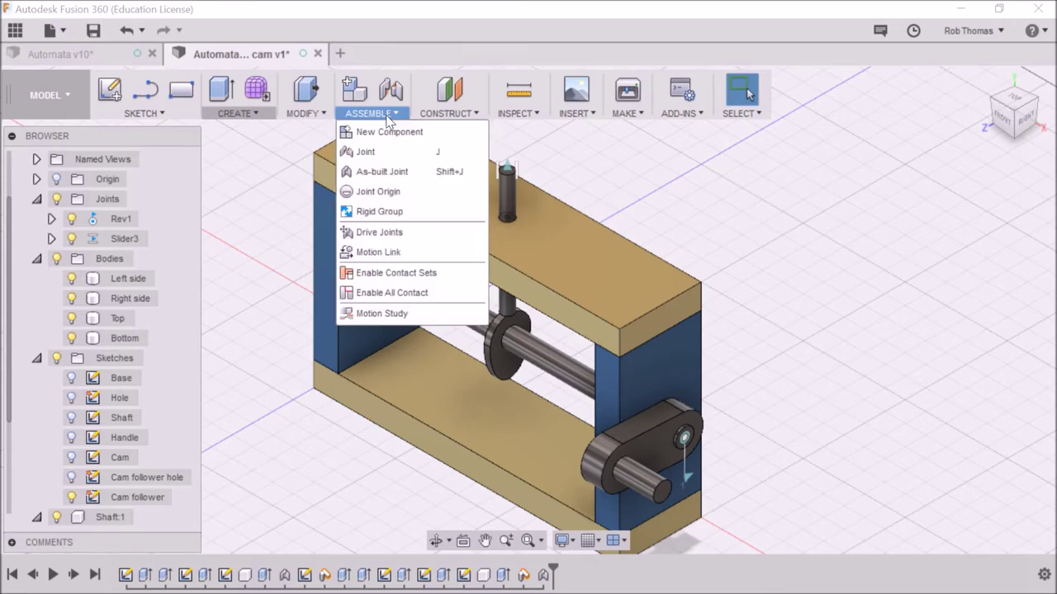
{"action": "left_click", "coordinate": [363, 273]}
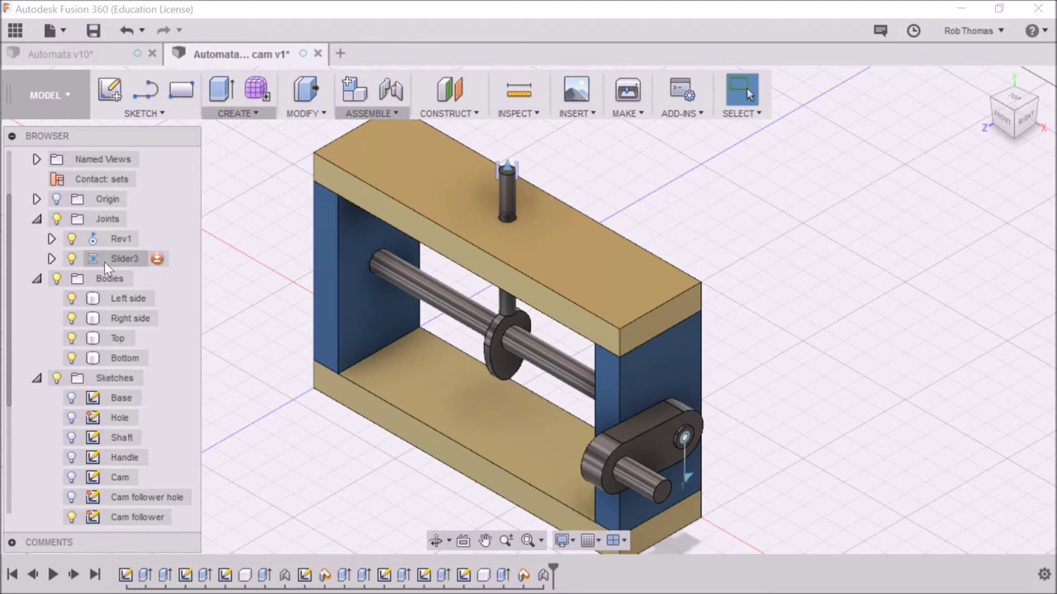
{"action": "left_click", "coordinate": [122, 357]}
{"action": "left_click", "coordinate": [266, 372]}
{"action": "mouse_move", "coordinate": [99, 185]}
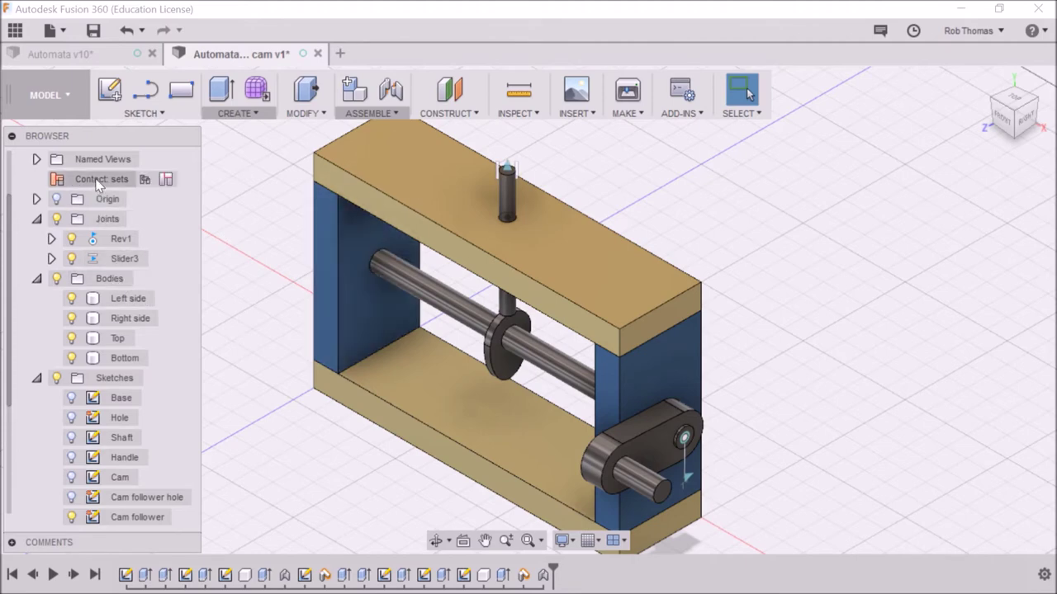
{"action": "mouse_move", "coordinate": [134, 271]}
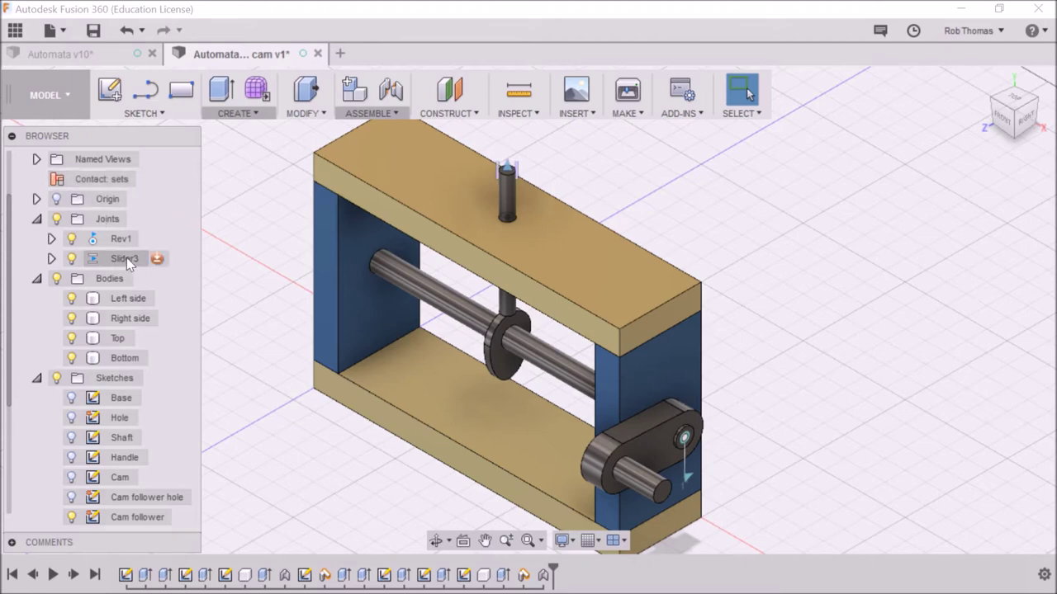
Animate the Rev1 and Slider3 joints, then stop the animation.
{"action": "right_click", "coordinate": [121, 239]}
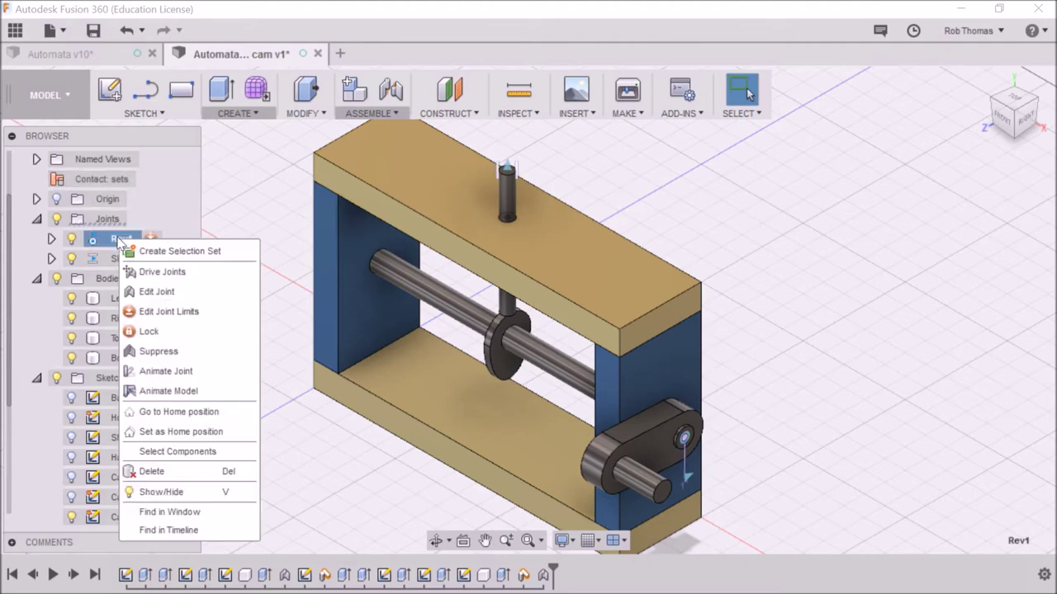
{"action": "left_click", "coordinate": [165, 372]}
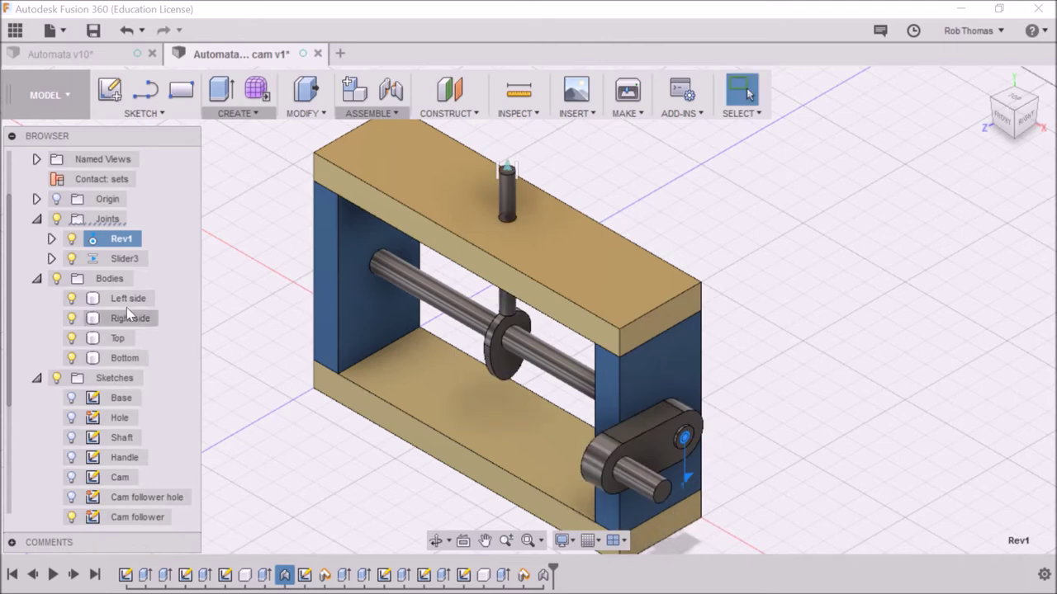
{"action": "right_click", "coordinate": [116, 261]}
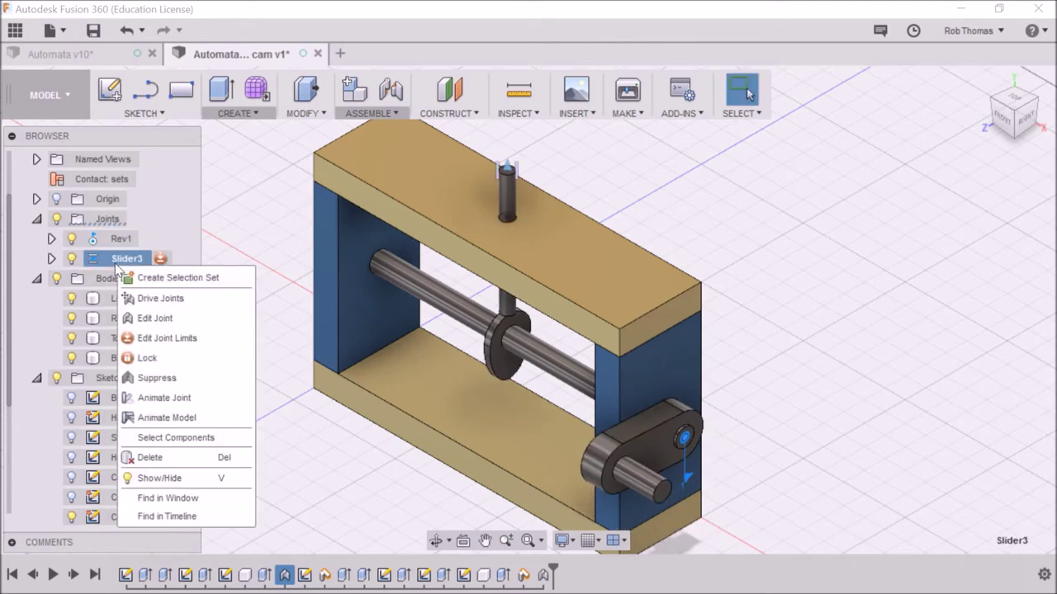
{"action": "left_click", "coordinate": [162, 399]}
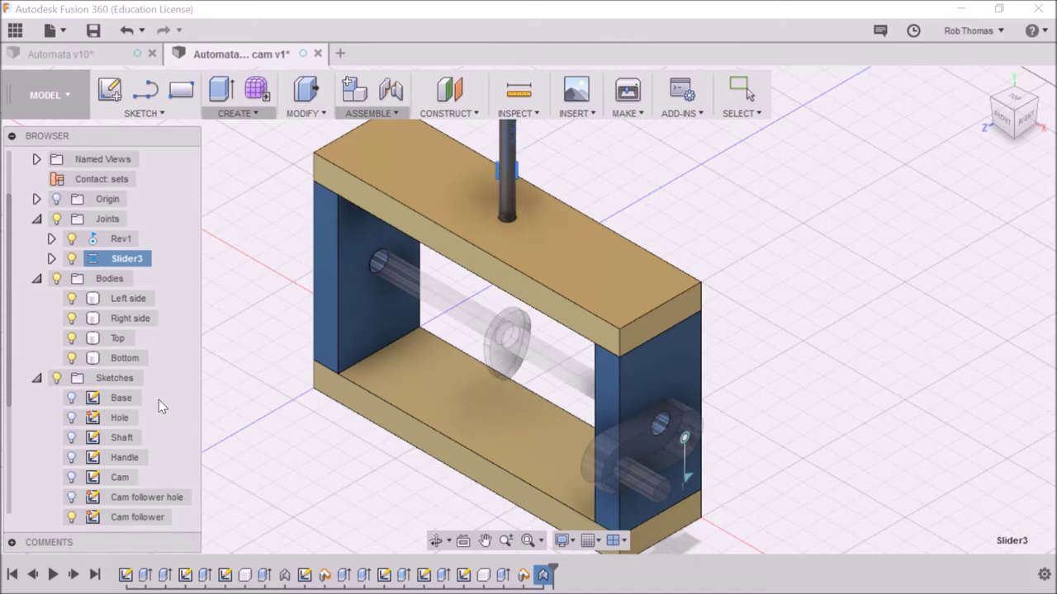
{"action": "key", "text": "Escape"}
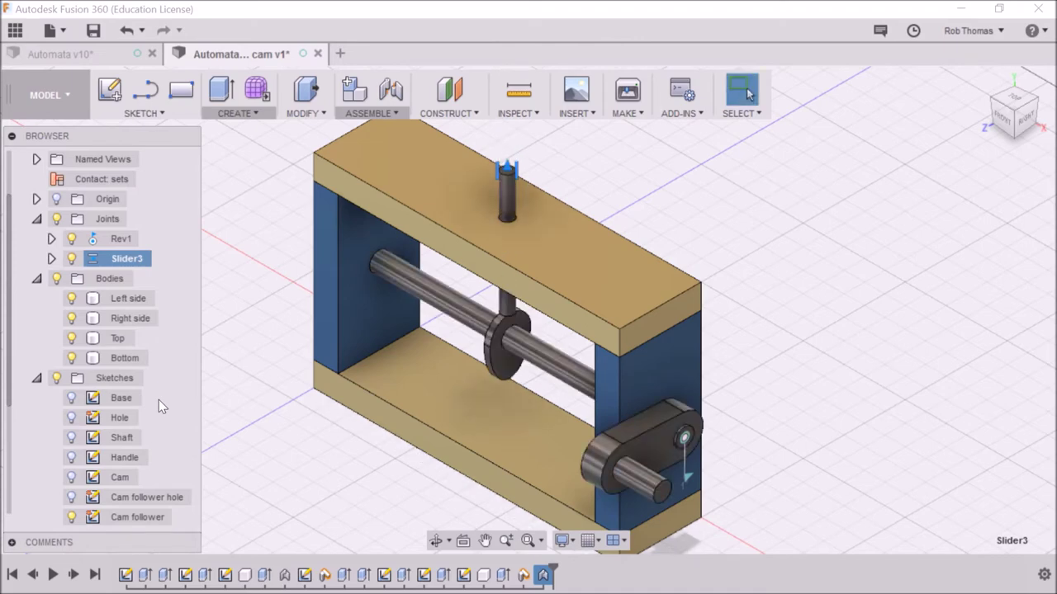
Turn the crank by hand to watch how the cam and follower move.
{"action": "left_click", "coordinate": [132, 358]}
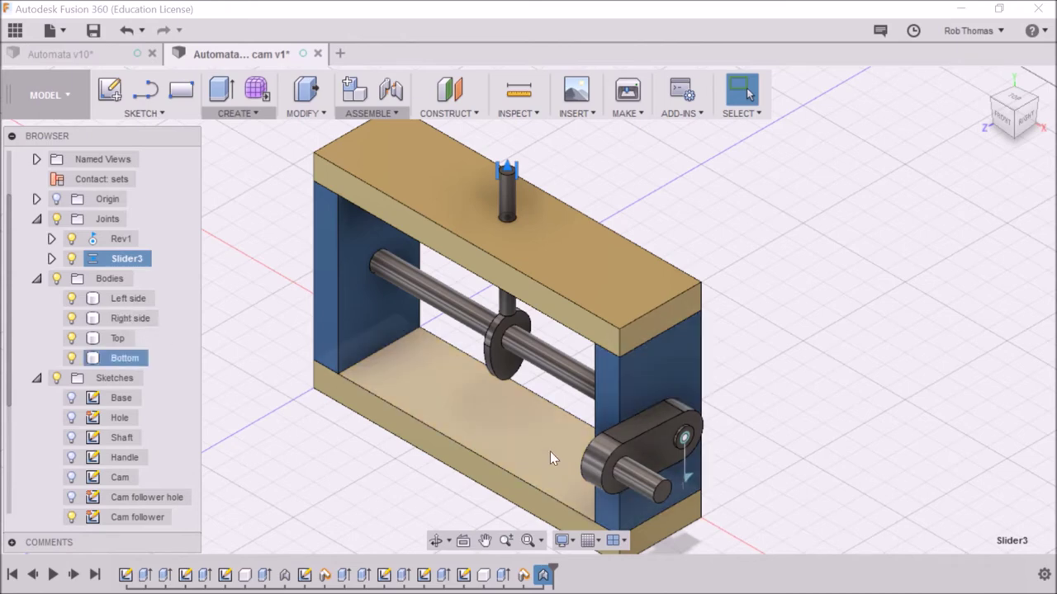
{"action": "left_click", "coordinate": [743, 488]}
{"action": "left_click_drag", "start_coordinate": [661, 493], "coordinate": [930, 490]}
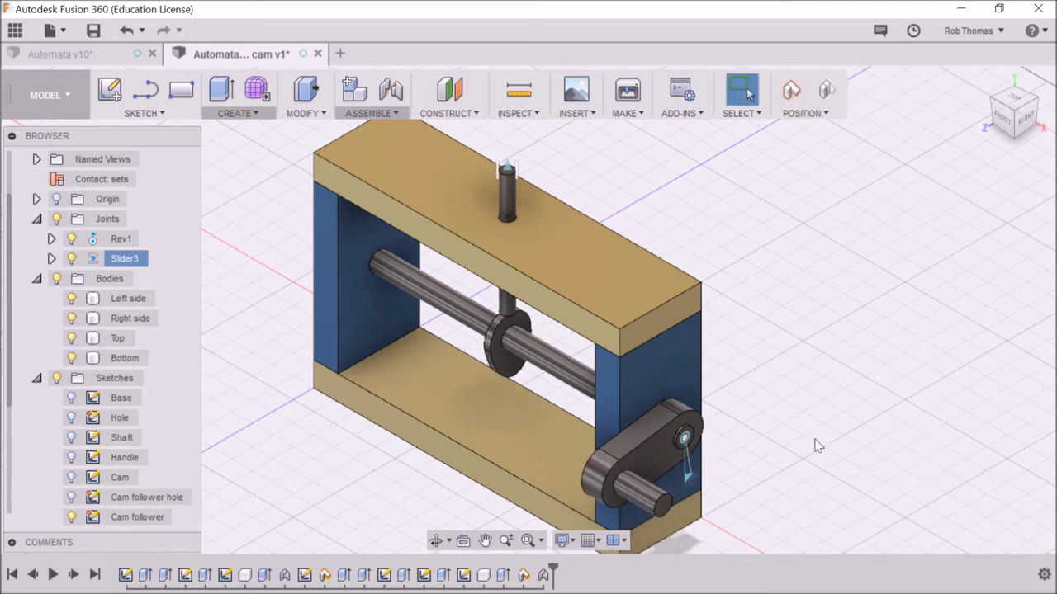
Create a contact set pairing the follower pin with the cam-and-shaft body.
{"action": "left_click", "coordinate": [393, 110]}
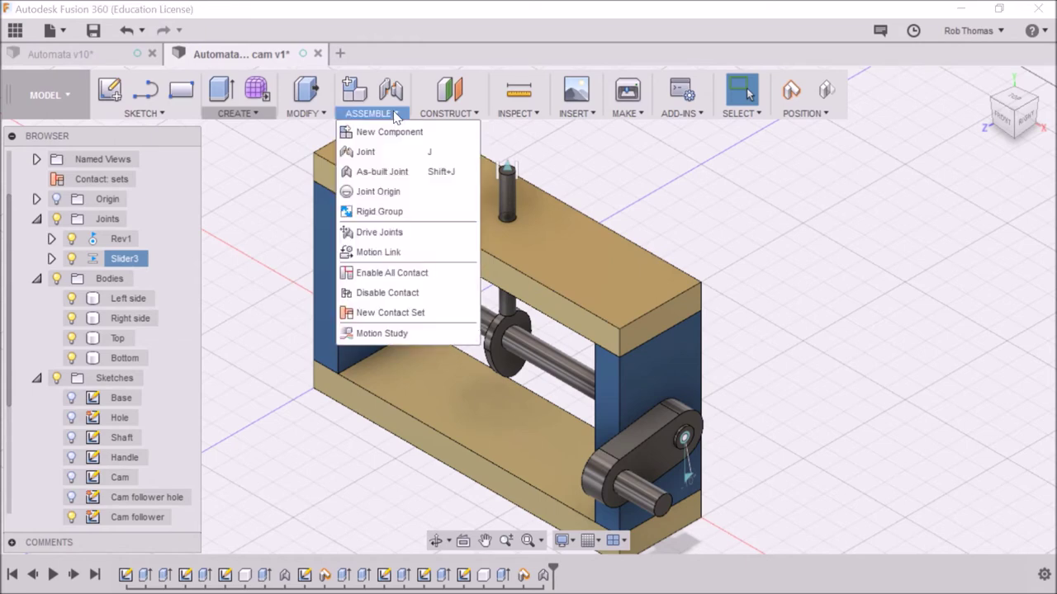
{"action": "left_click", "coordinate": [388, 313]}
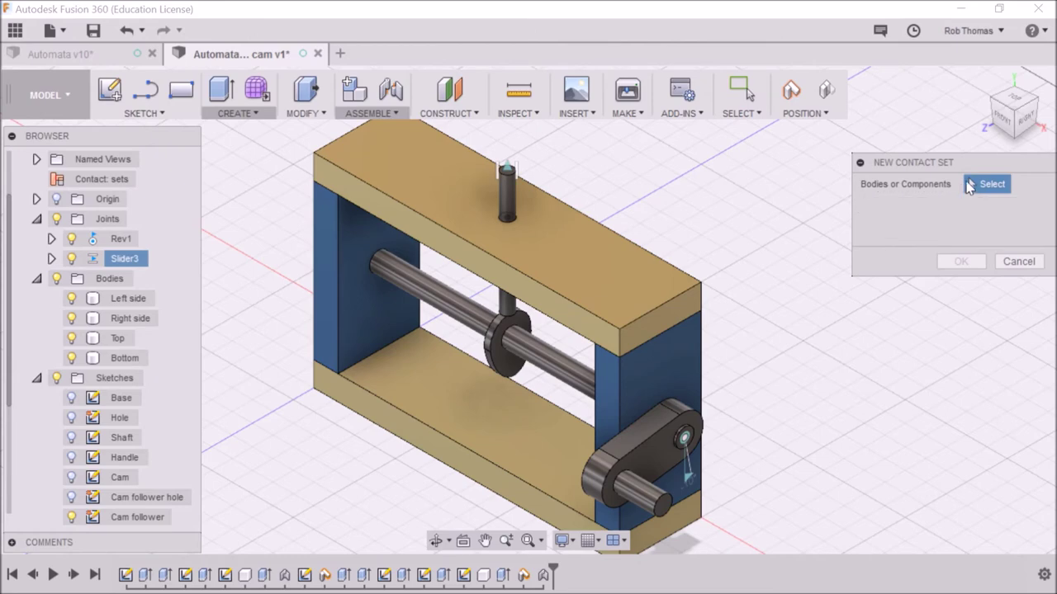
{"action": "left_click", "coordinate": [509, 200]}
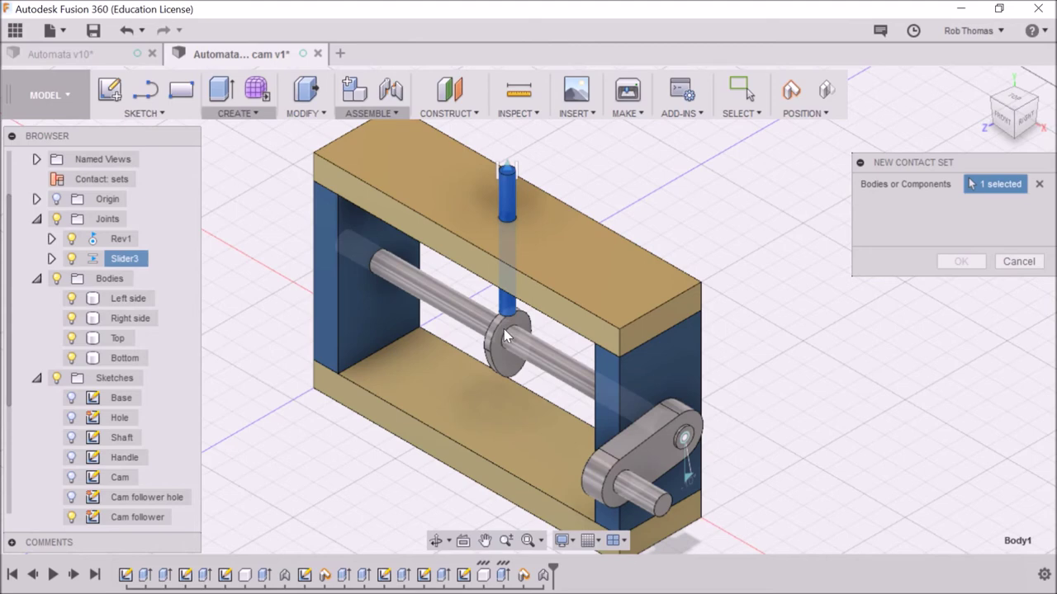
{"action": "left_click", "coordinate": [503, 329]}
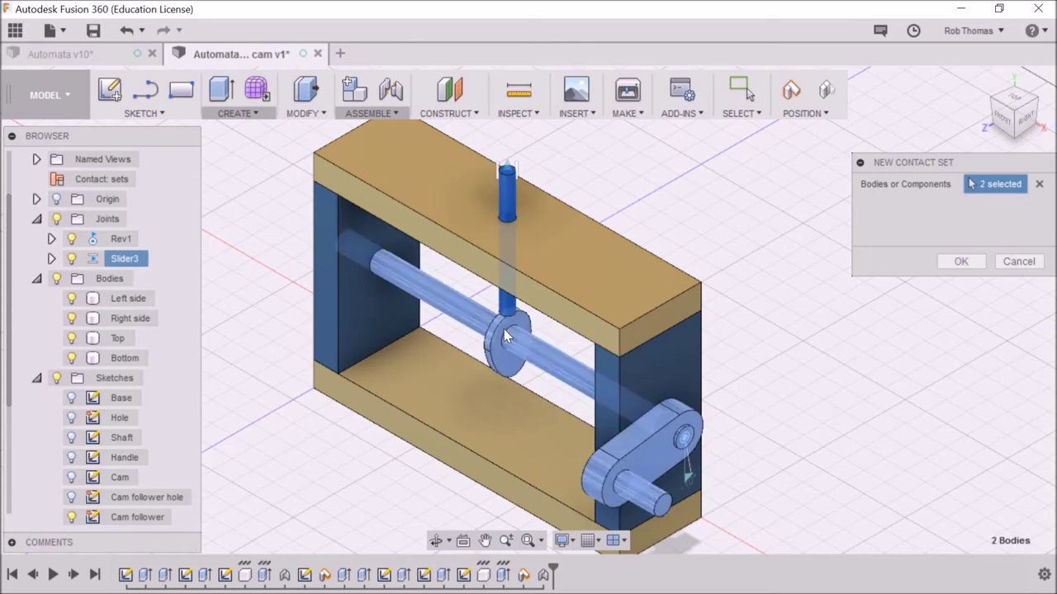
{"action": "left_click", "coordinate": [964, 261]}
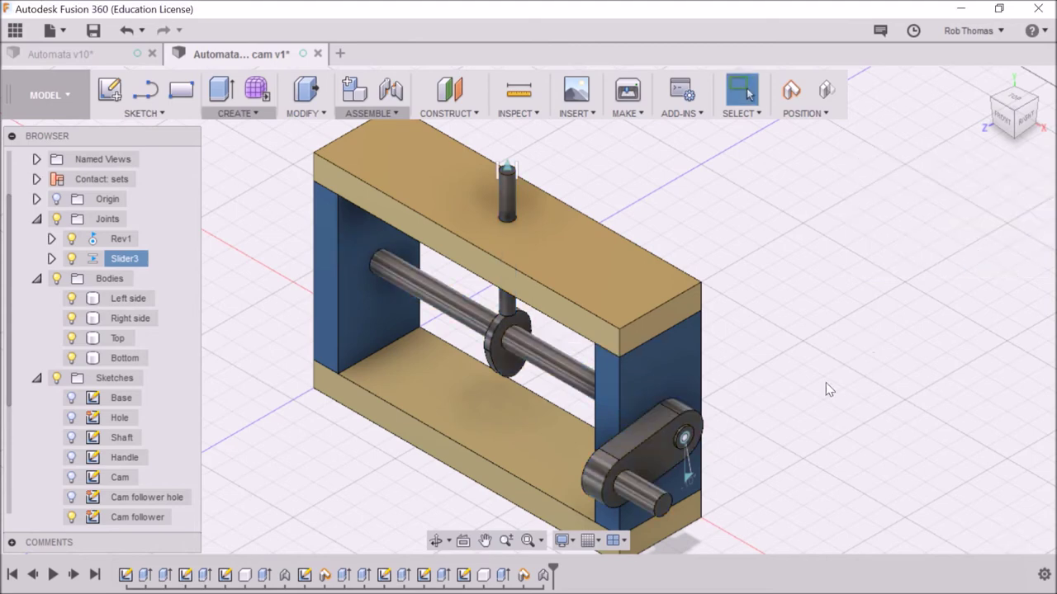
Turn the crank to test follower contact, then animate and stop the Slider3 joint.
{"action": "left_click_drag", "start_coordinate": [660, 507], "coordinate": [754, 328]}
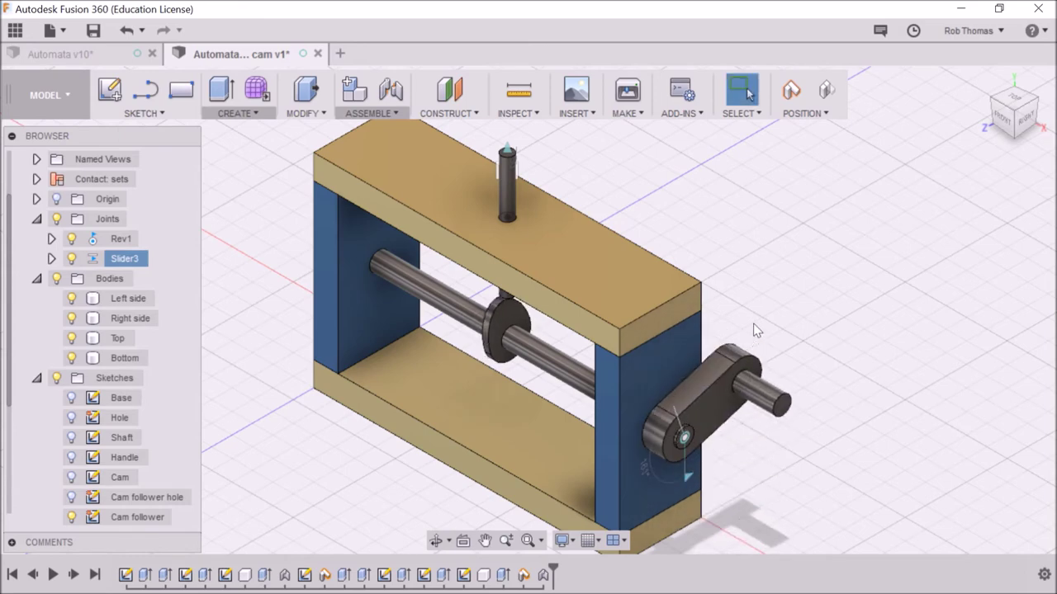
{"action": "left_click_drag", "start_coordinate": [752, 387], "coordinate": [684, 535]}
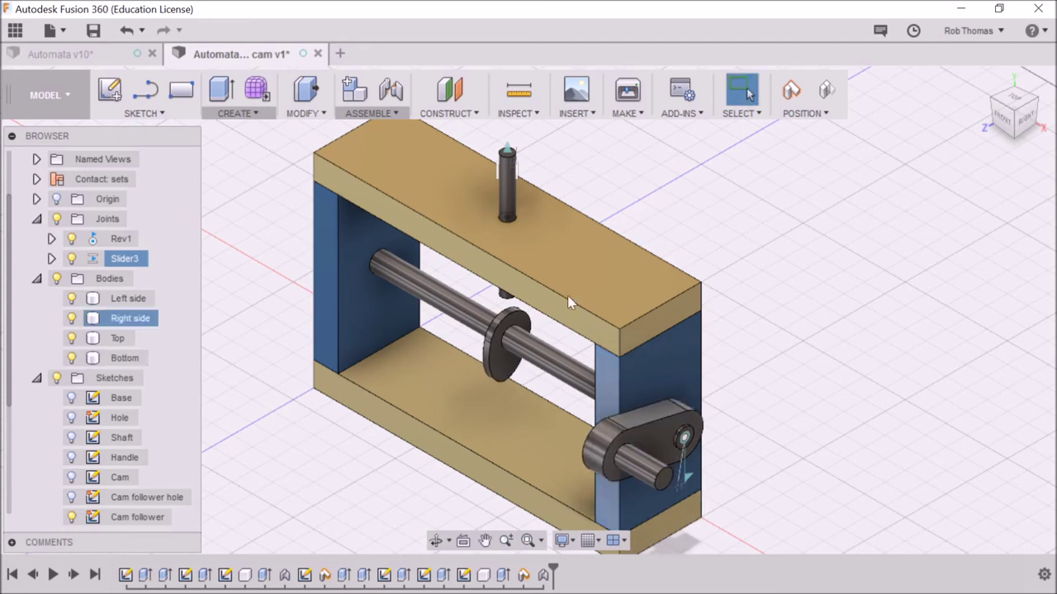
{"action": "right_click", "coordinate": [113, 260]}
{"action": "left_click", "coordinate": [151, 394]}
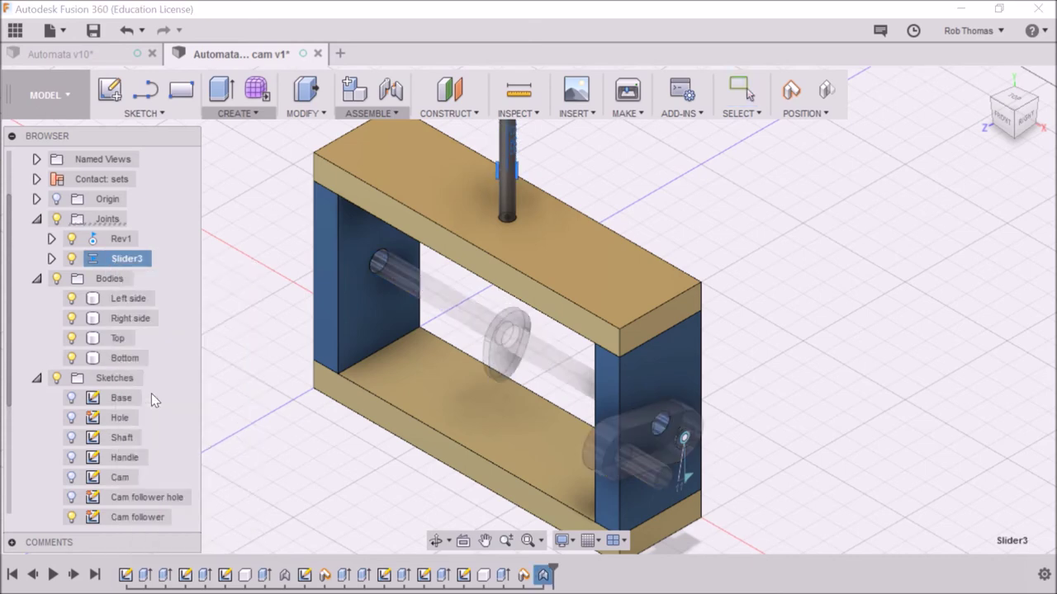
{"action": "key", "text": "Escape"}
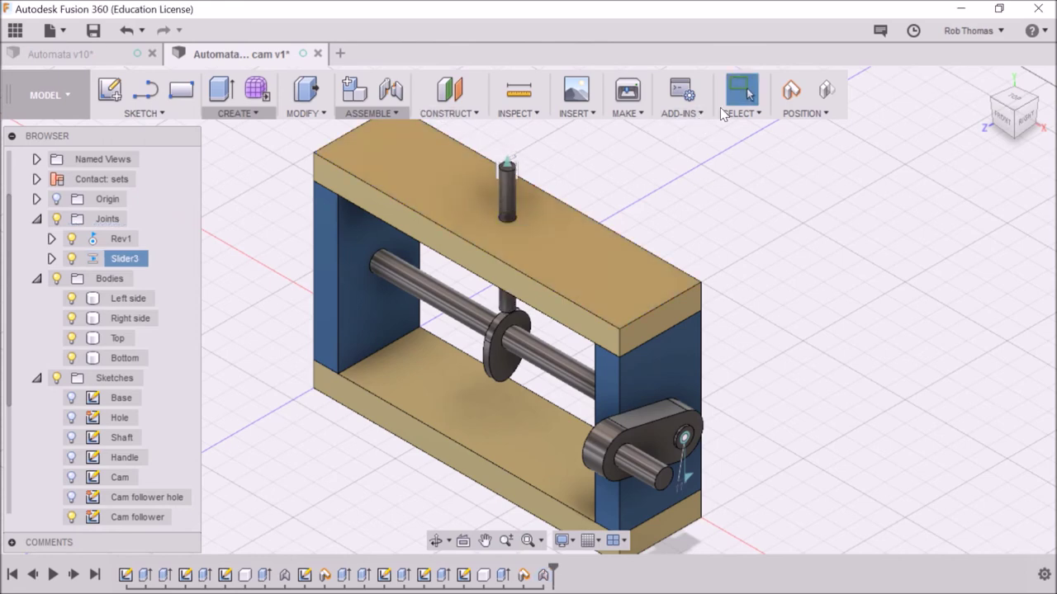
Enable a 0.00 mm rest position in the Slider3 joint limits.
{"action": "right_click", "coordinate": [124, 263]}
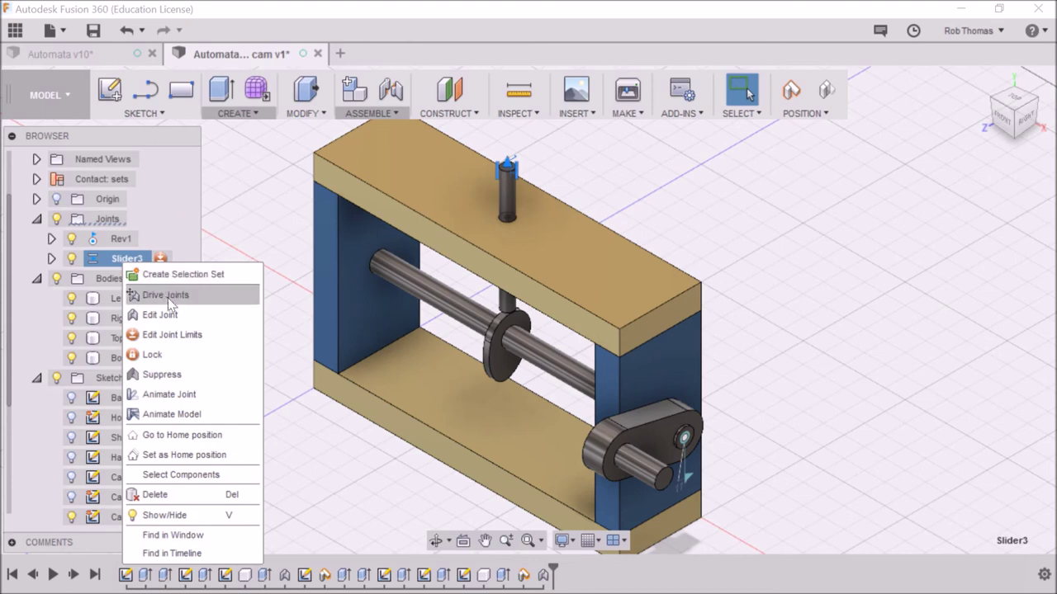
{"action": "left_click", "coordinate": [166, 259]}
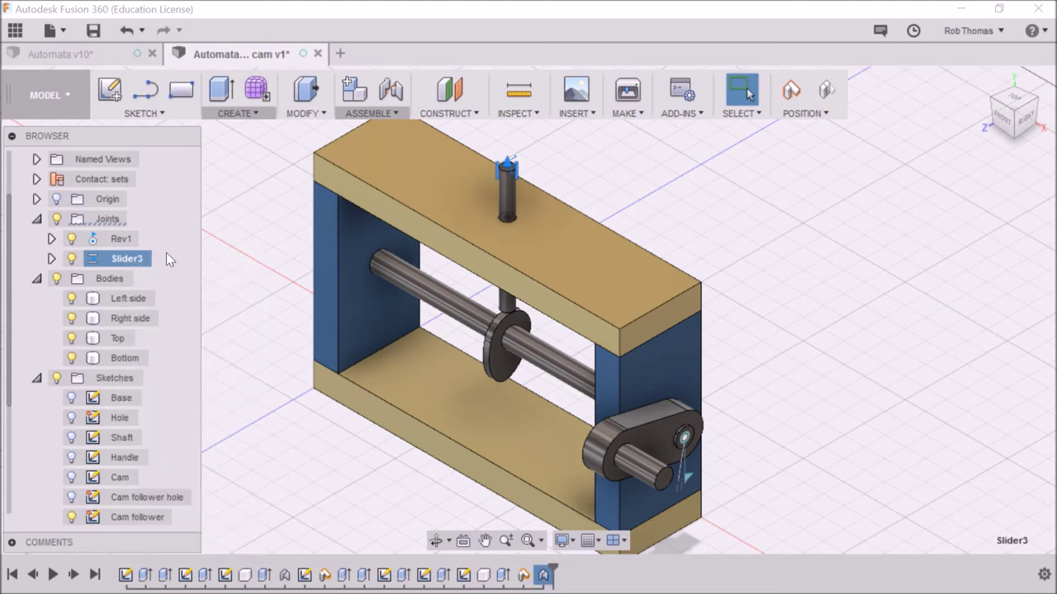
{"action": "left_click", "coordinate": [160, 260]}
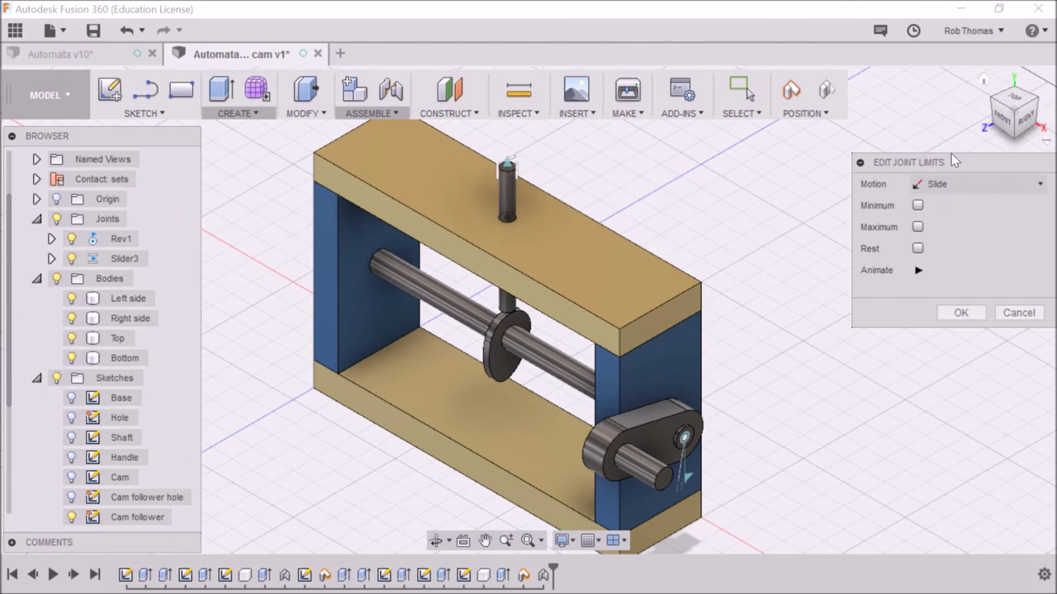
{"action": "left_click_drag", "start_coordinate": [949, 158], "coordinate": [869, 178]}
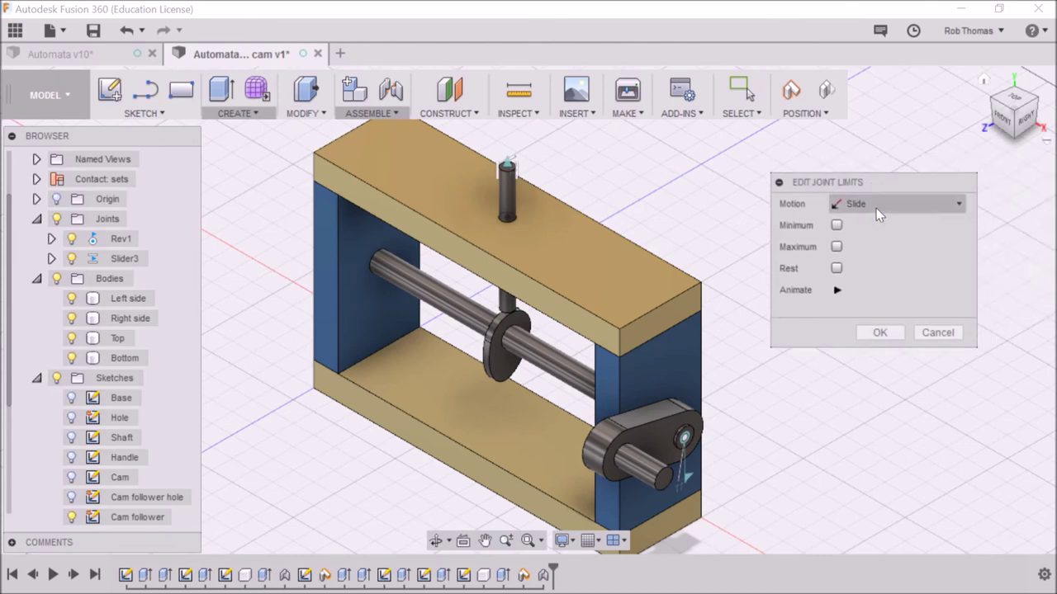
{"action": "left_click", "coordinate": [837, 268]}
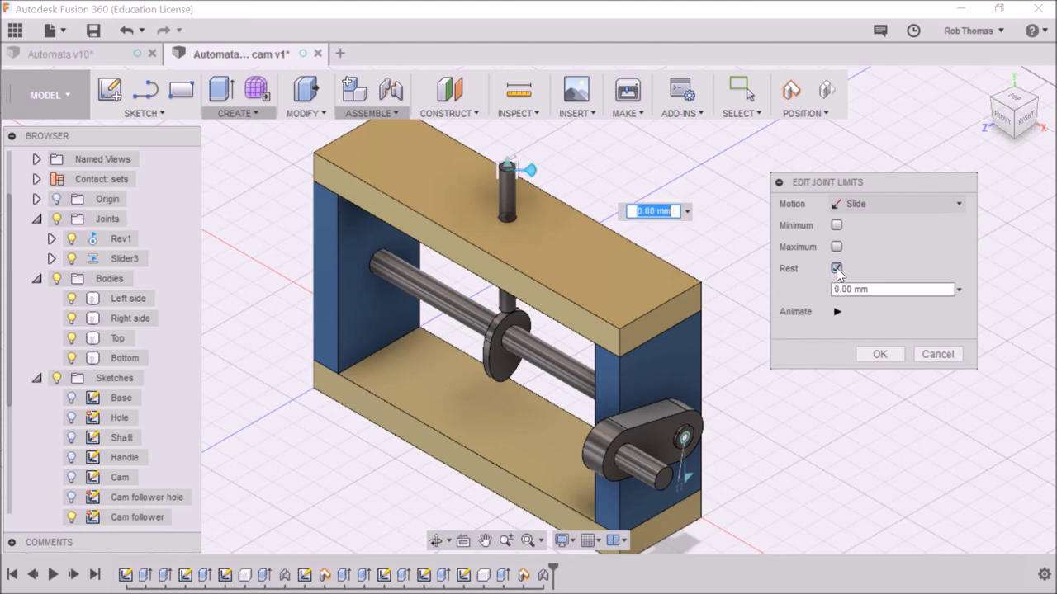
{"action": "left_click", "coordinate": [877, 355]}
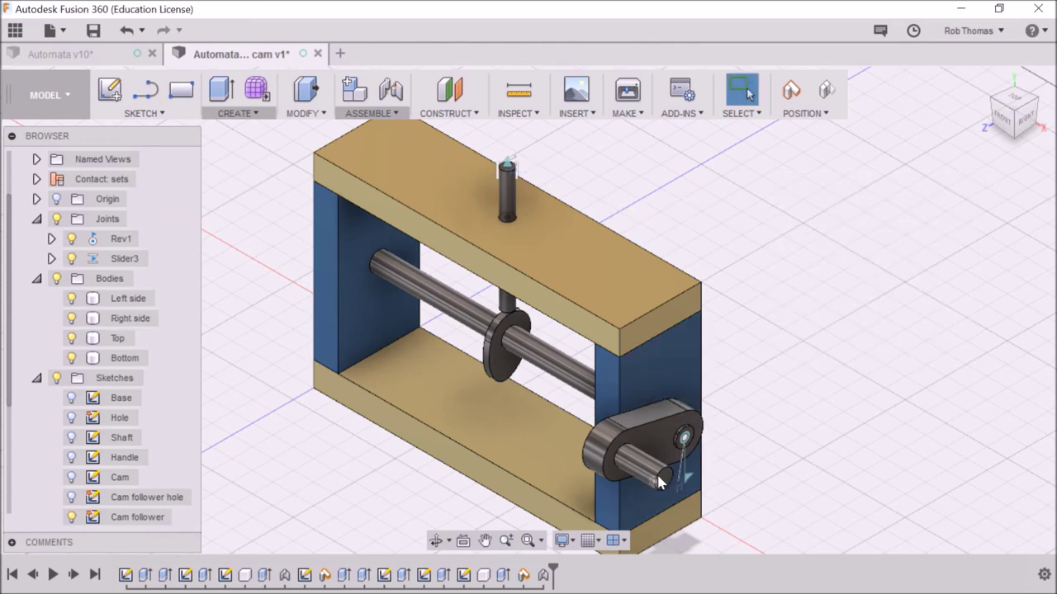
Turn the crank to check the follower, then run Animate Model from the Rev1 joint.
{"action": "left_click_drag", "start_coordinate": [659, 483], "coordinate": [803, 399]}
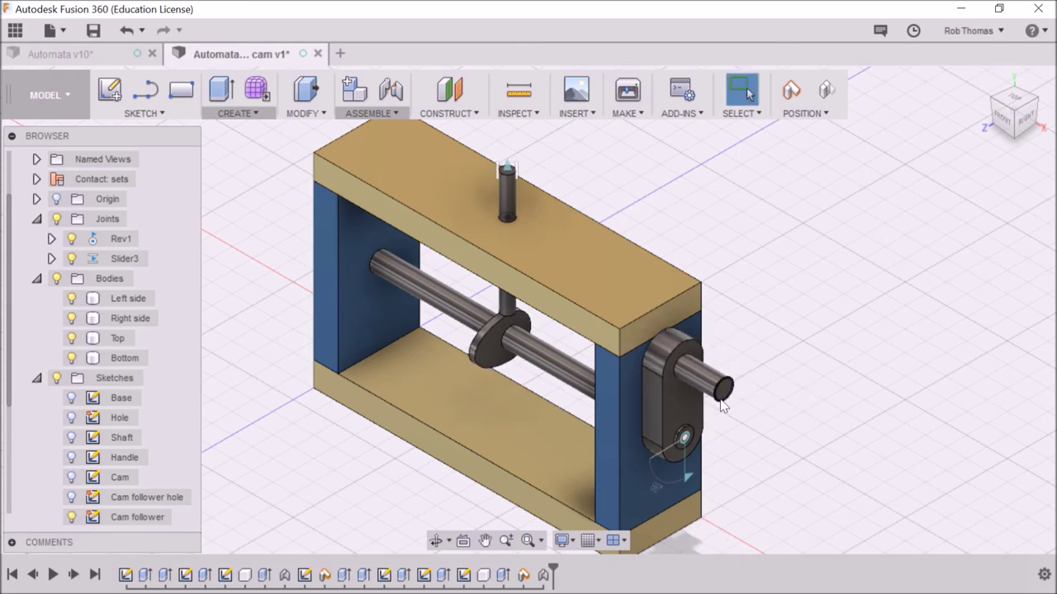
{"action": "left_click_drag", "start_coordinate": [715, 395], "coordinate": [694, 425]}
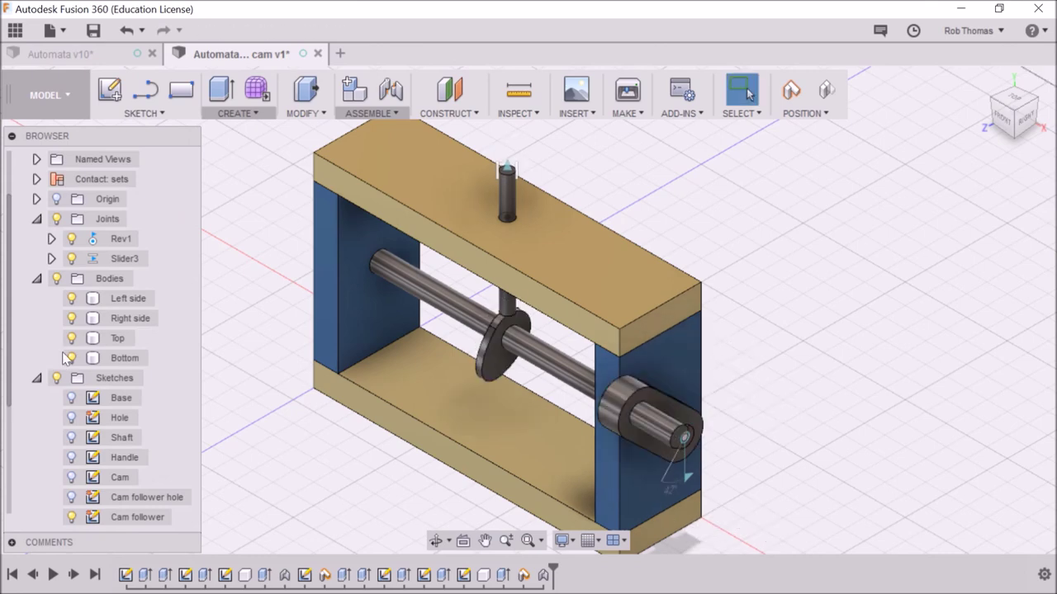
{"action": "right_click", "coordinate": [120, 240]}
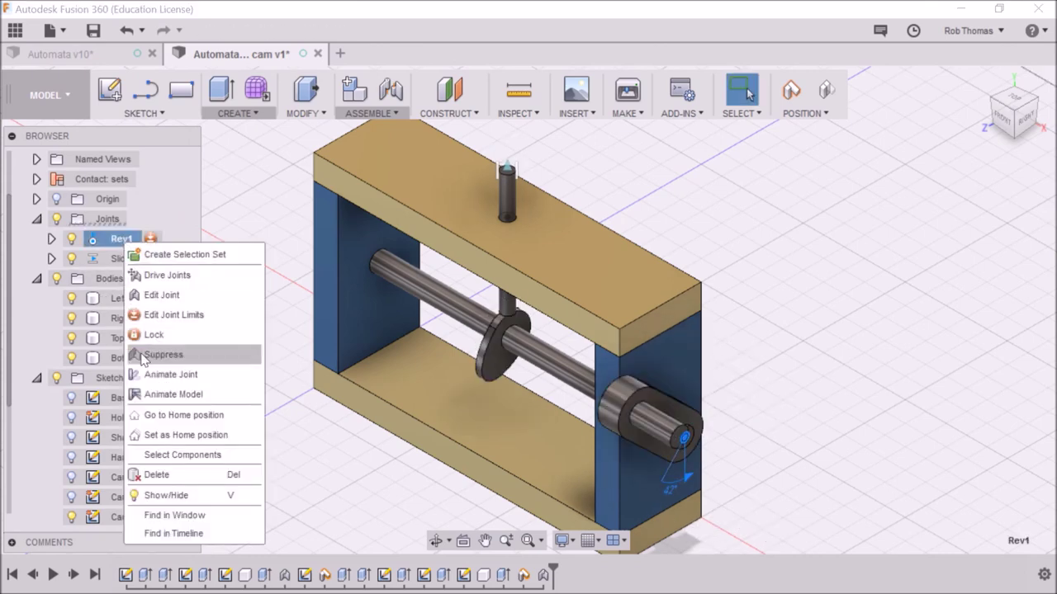
{"action": "left_click", "coordinate": [159, 394]}
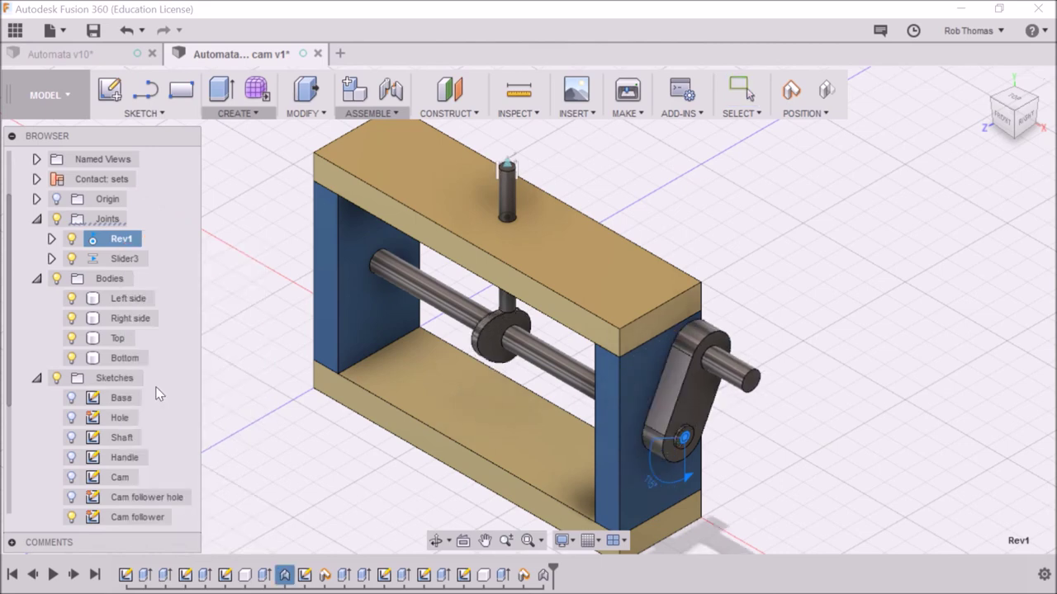